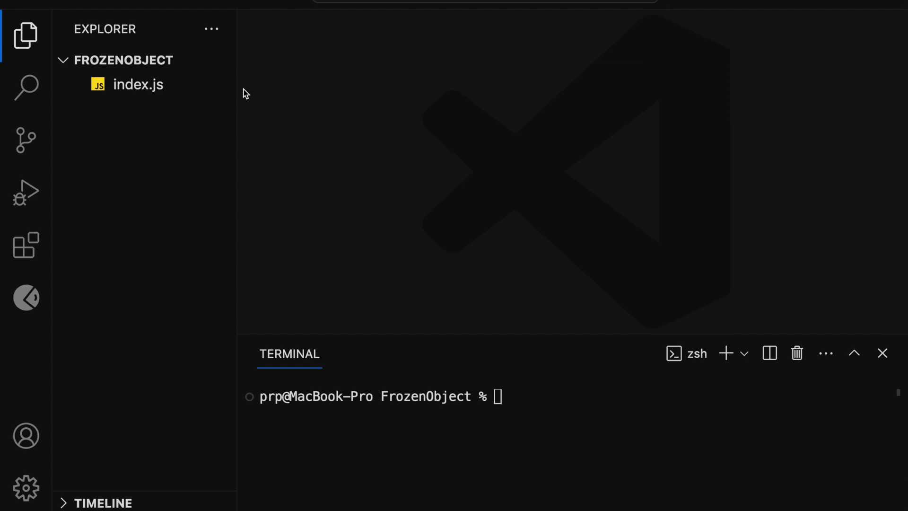
Step: Open index.js and run `node index` in the terminal to print the person object
{"action": "left_click", "coordinate": [169, 85]}
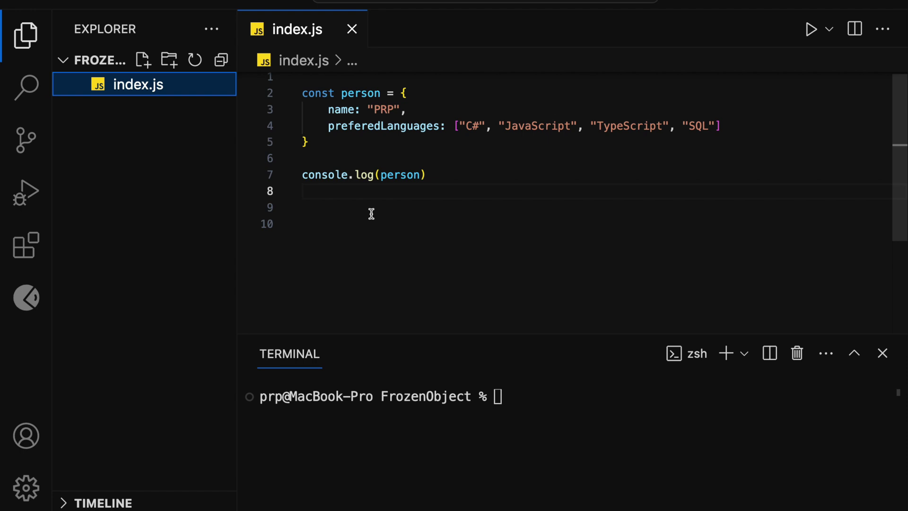
{"action": "left_click", "coordinate": [516, 396]}
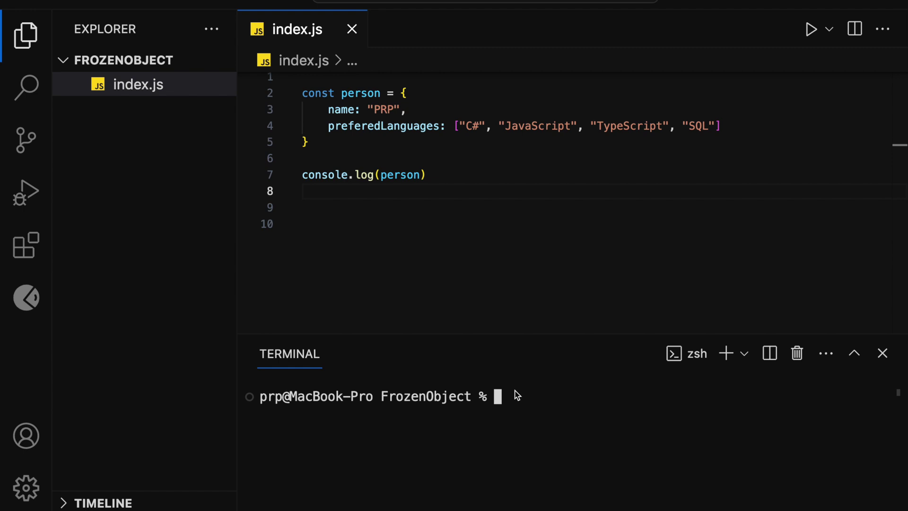
{"action": "type", "text": "node ind"}
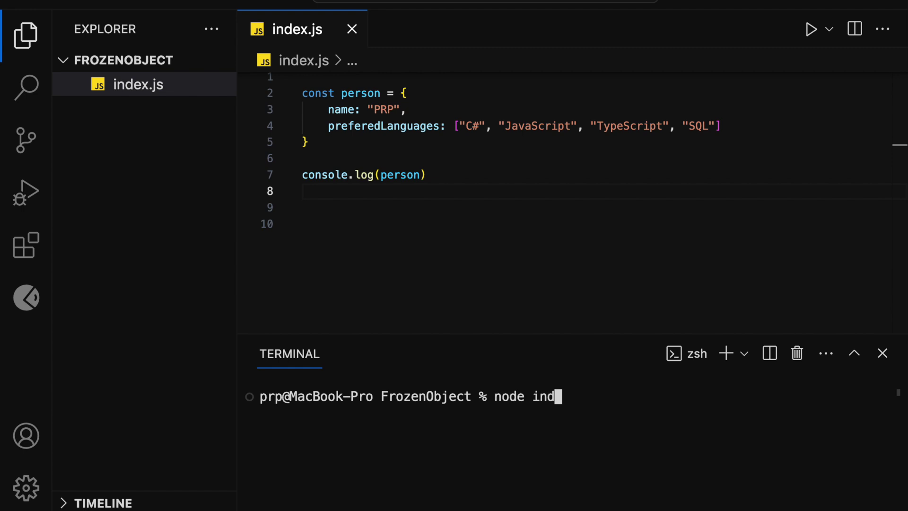
{"action": "type", "text": "ex"}
{"action": "key", "text": "Return"}
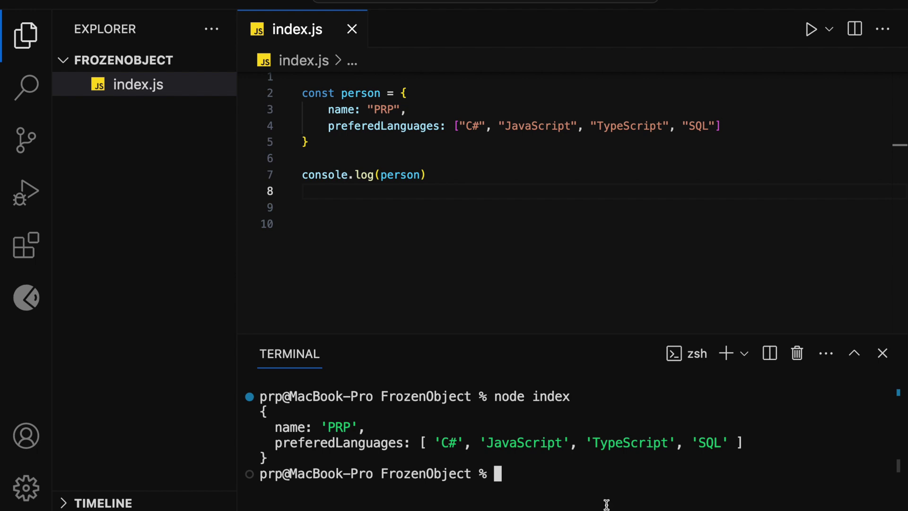
{"action": "left_click", "coordinate": [324, 158]}
Step: Add lines setting person.name to 'Praveen' and person.isTrainer to true
{"action": "key", "text": "Return"}
{"action": "type", "text": "p"}
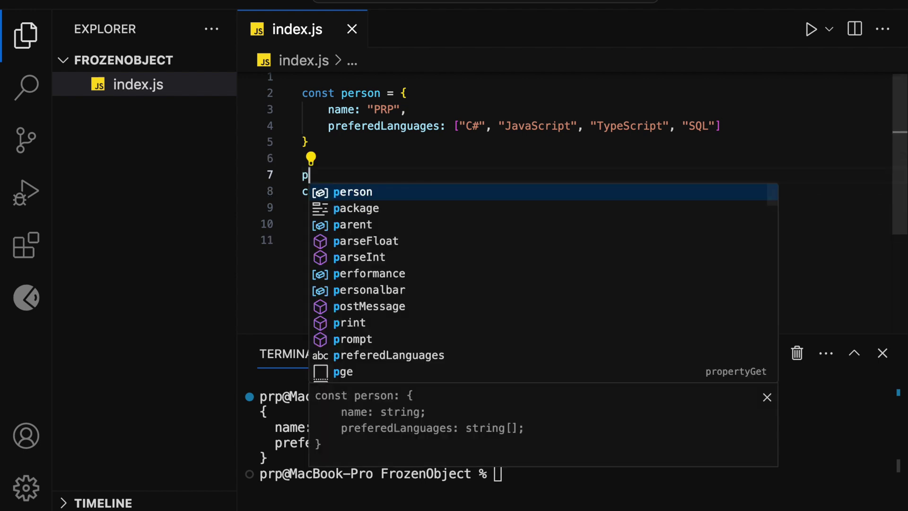
{"action": "type", "text": "ersi"}
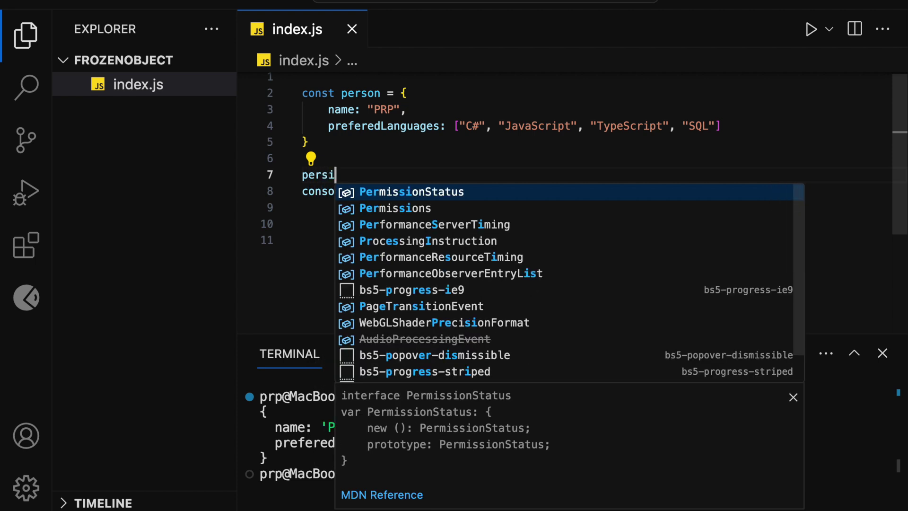
{"action": "key", "text": "BackSpace"}
{"action": "type", "text": "on.n"}
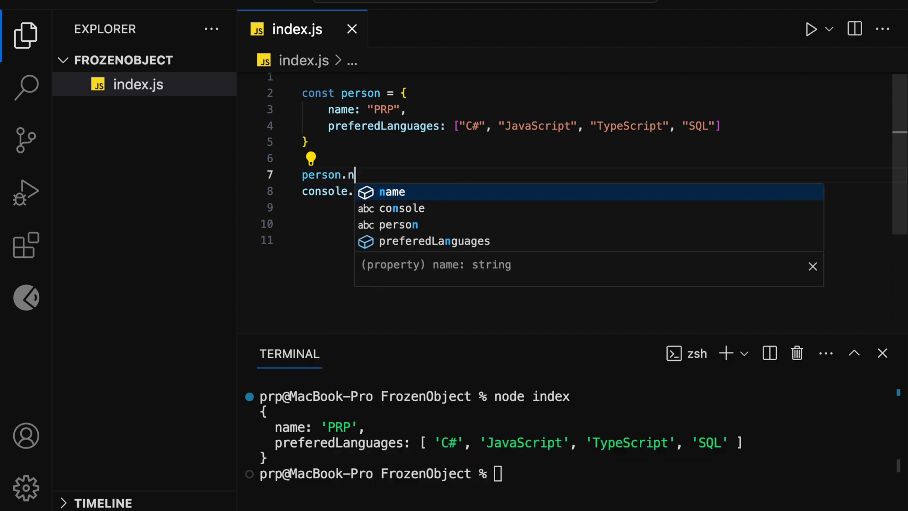
{"action": "type", "text": "ame=\""}
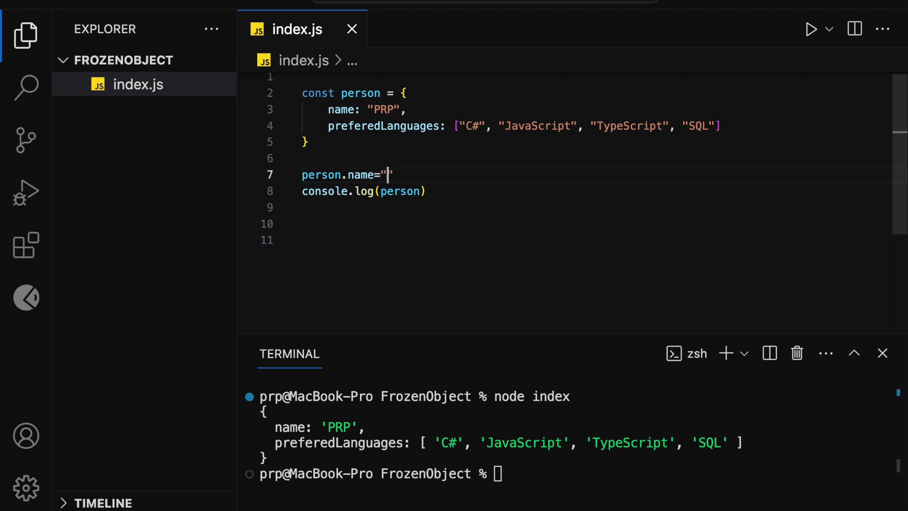
{"action": "type", "text": "Praveen"}
{"action": "key", "text": "End"}
{"action": "key", "text": "Return"}
{"action": "type", "text": "per"}
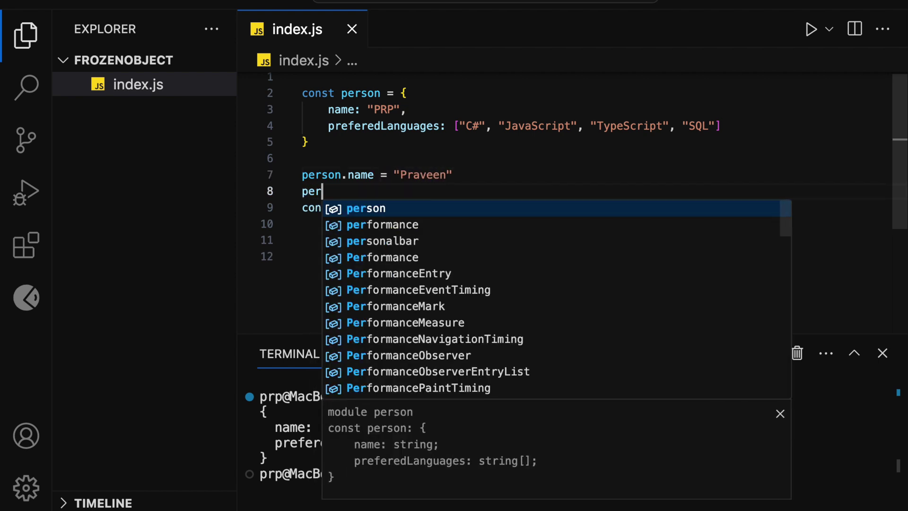
{"action": "type", "text": "son.isTra"}
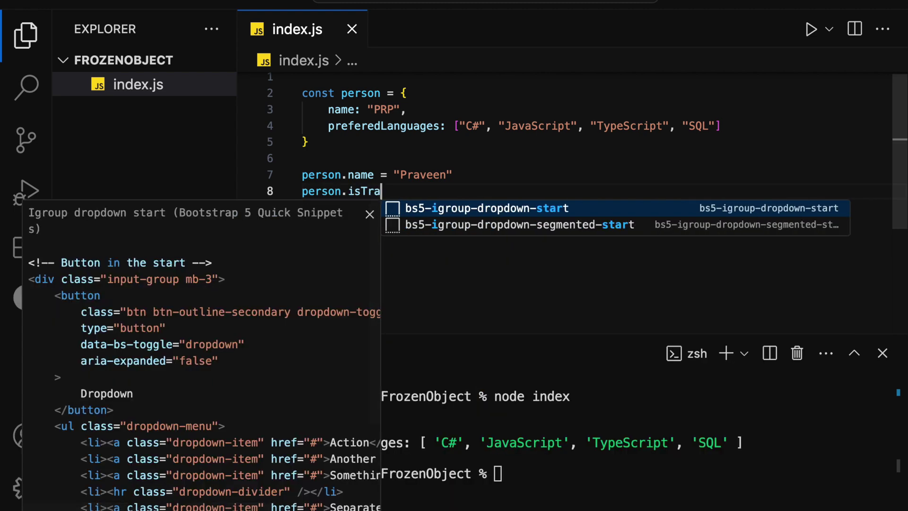
{"action": "type", "text": "iner =t"}
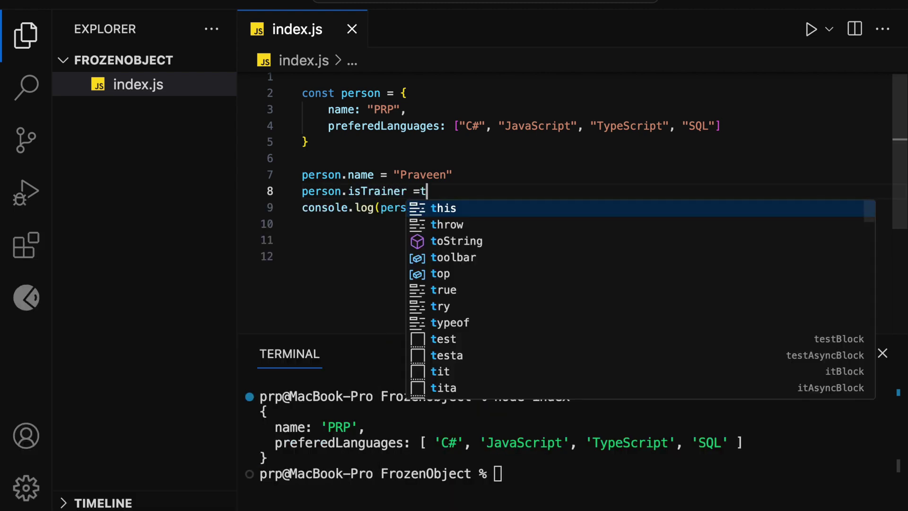
{"action": "type", "text": "ruw"}
{"action": "key", "text": "BackSpace"}
{"action": "type", "text": "e"}
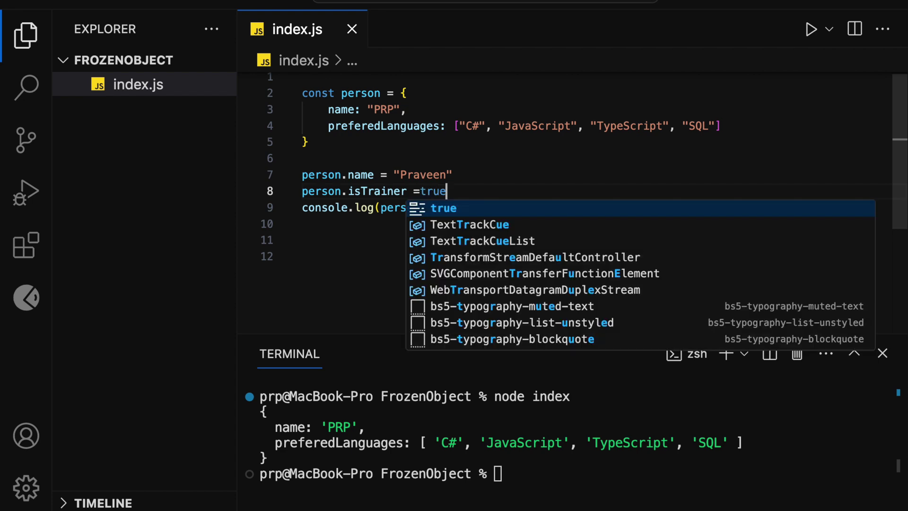
Step: Clear the terminal and rerun `node index`, printing name 'Praveen' and isTrainer: true
{"action": "left_click", "coordinate": [515, 472]}
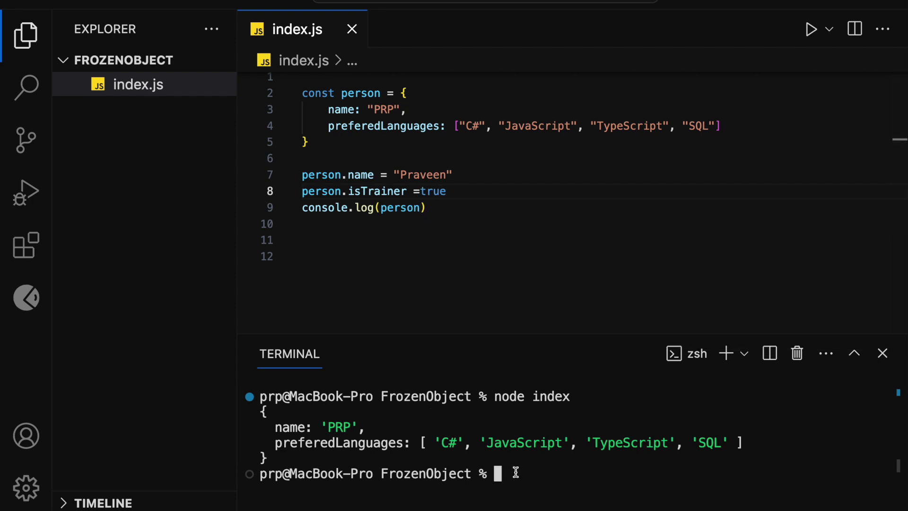
{"action": "type", "text": "clear"}
{"action": "key", "text": "Return"}
{"action": "type", "text": "node index"}
{"action": "key", "text": "Return"}
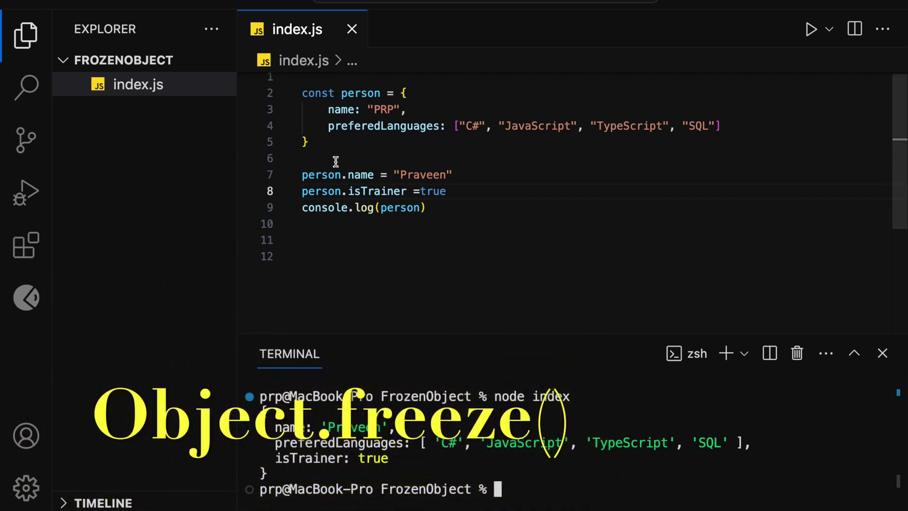
{"action": "left_click", "coordinate": [335, 159]}
Step: Add Object.freeze(person) on line 7 and clear the terminal
{"action": "key", "text": "Return"}
{"action": "type", "text": "Obje"}
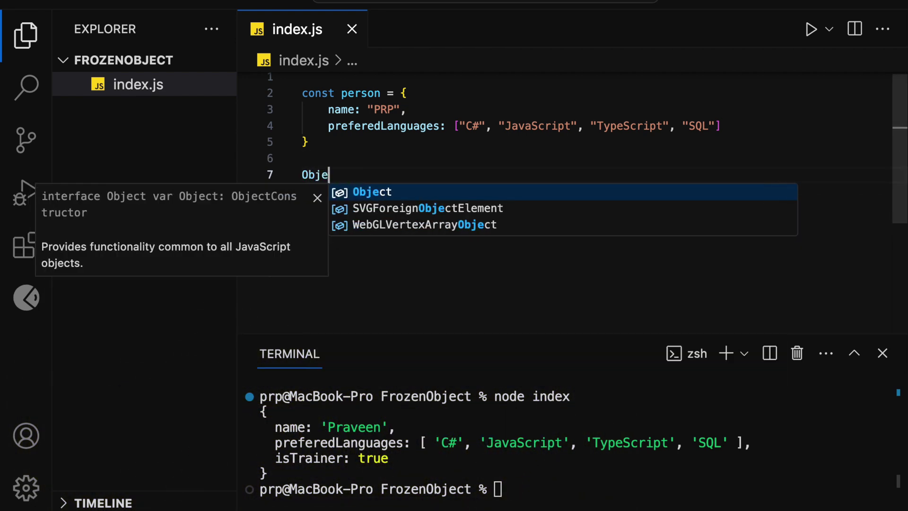
{"action": "type", "text": "ct.free"}
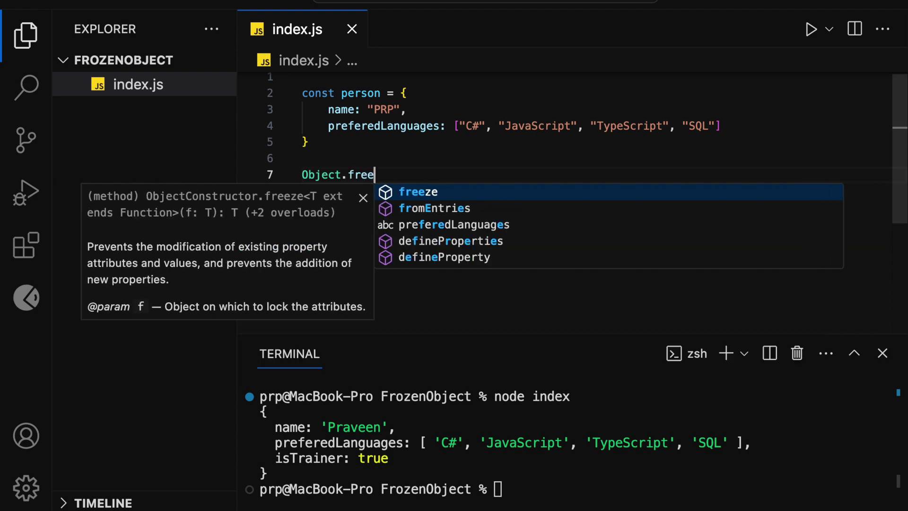
{"action": "type", "text": "ze(pe"}
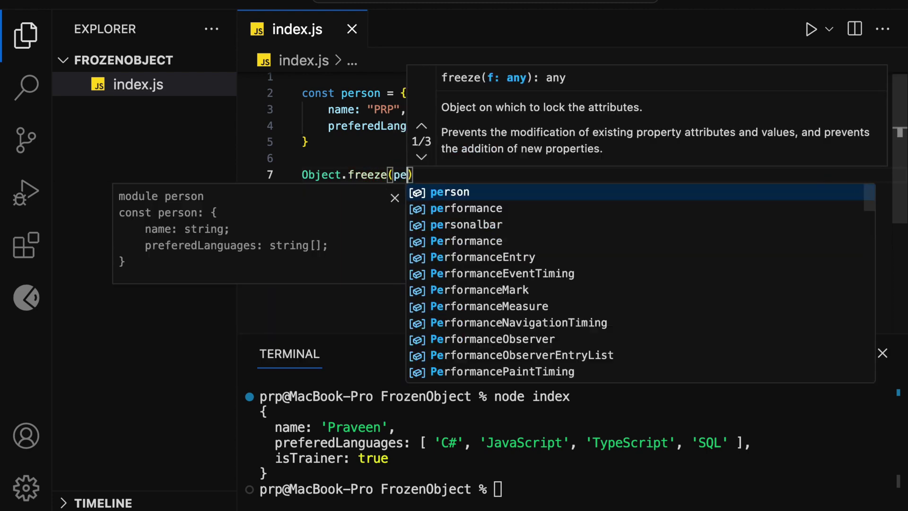
{"action": "type", "text": "rson"}
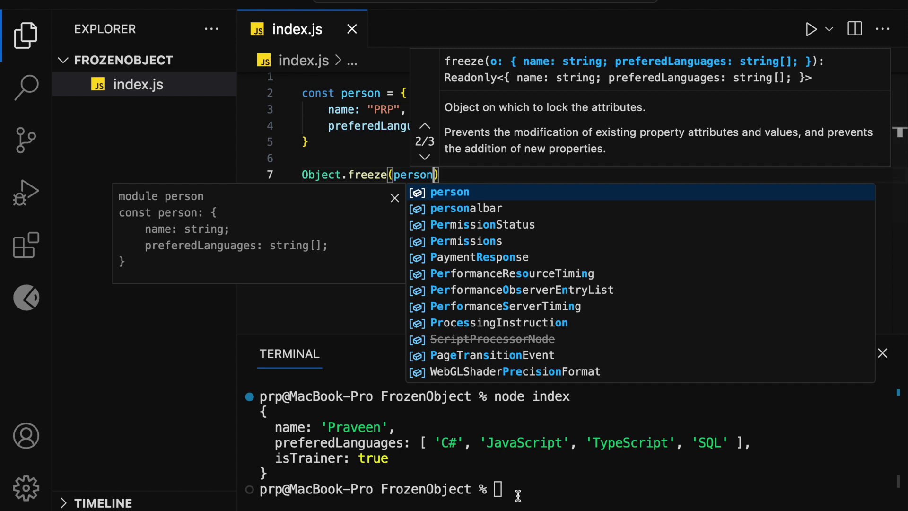
{"action": "left_click", "coordinate": [519, 495]}
{"action": "key", "text": "Up"}
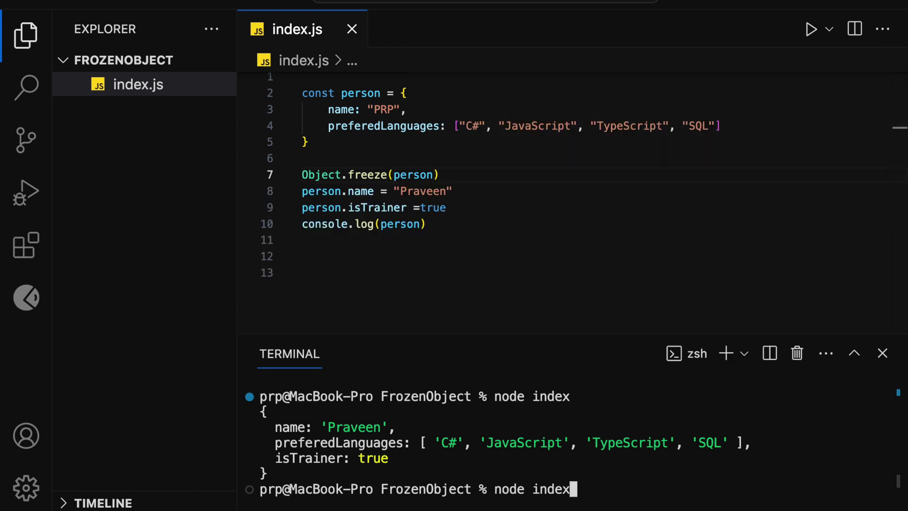
{"action": "key", "text": "Up"}
{"action": "key", "text": "Return"}
Step: Rerun `node index`, showing name stays 'PRP' with no isTrainer
{"action": "key", "text": "Up"}
{"action": "key", "text": "Up"}
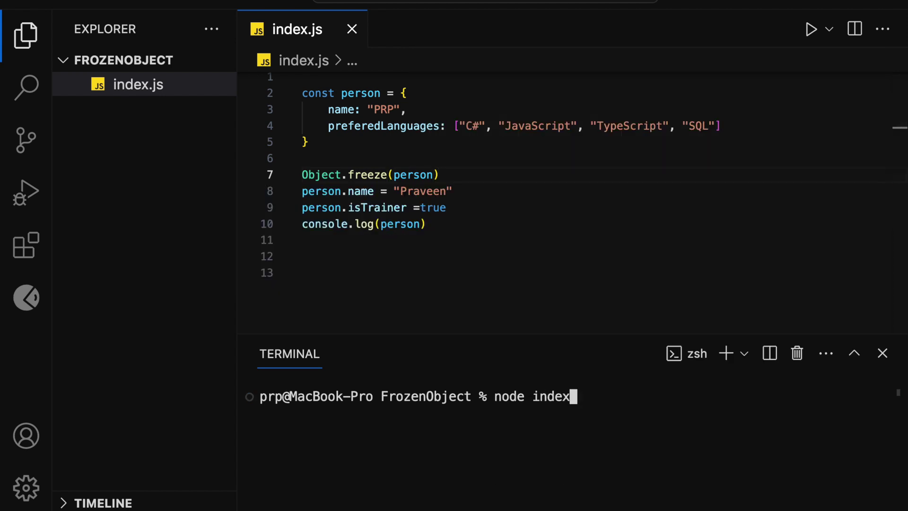
{"action": "key", "text": "Return"}
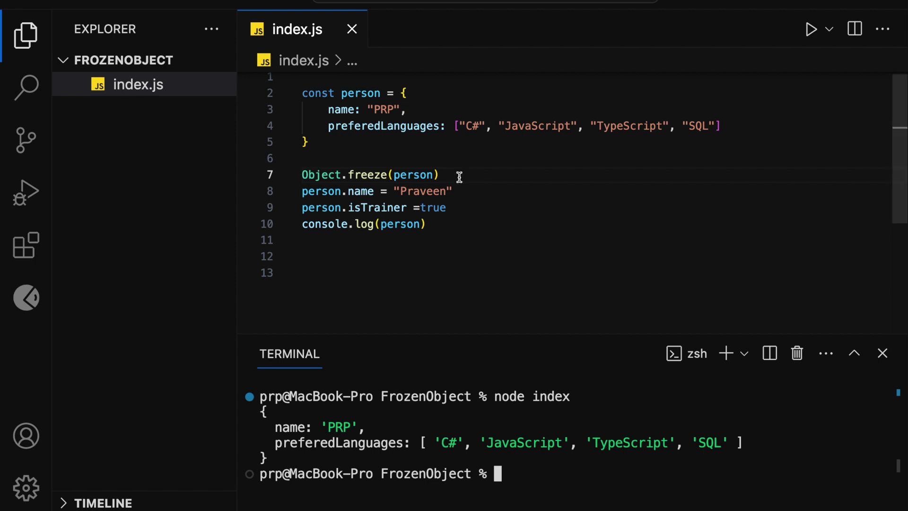
{"action": "left_click", "coordinate": [441, 175]}
Step: Add line 8 setting person.preferedLanguages[0] to "Java"
{"action": "key", "text": "Return"}
{"action": "type", "text": "per"}
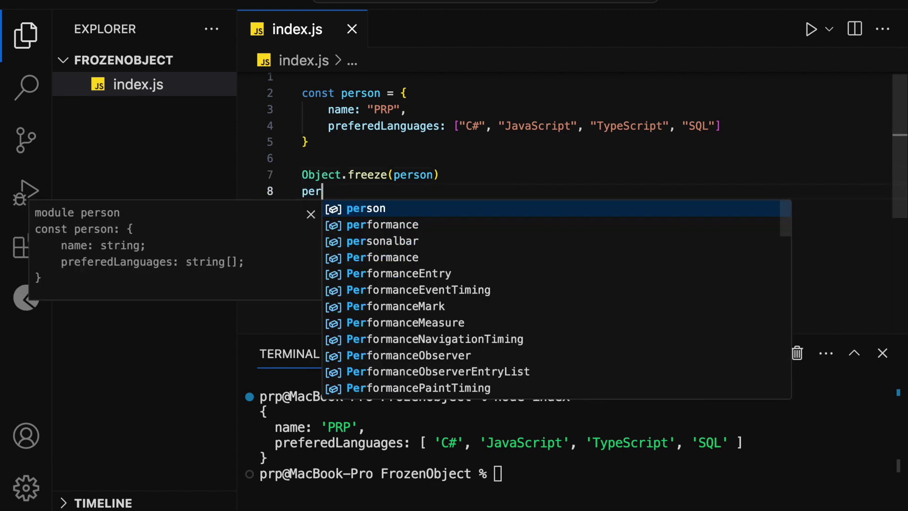
{"action": "type", "text": "son.pr"}
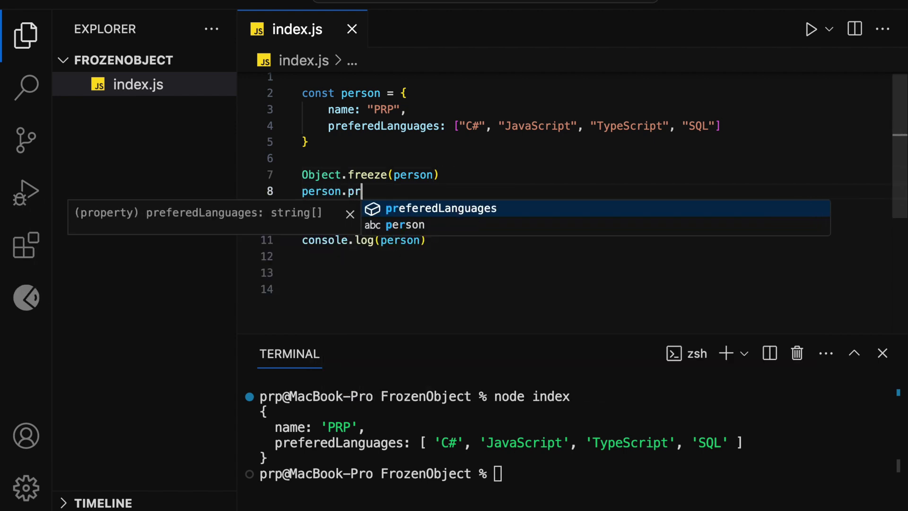
{"action": "type", "text": "e"}
{"action": "key", "text": "Tab"}
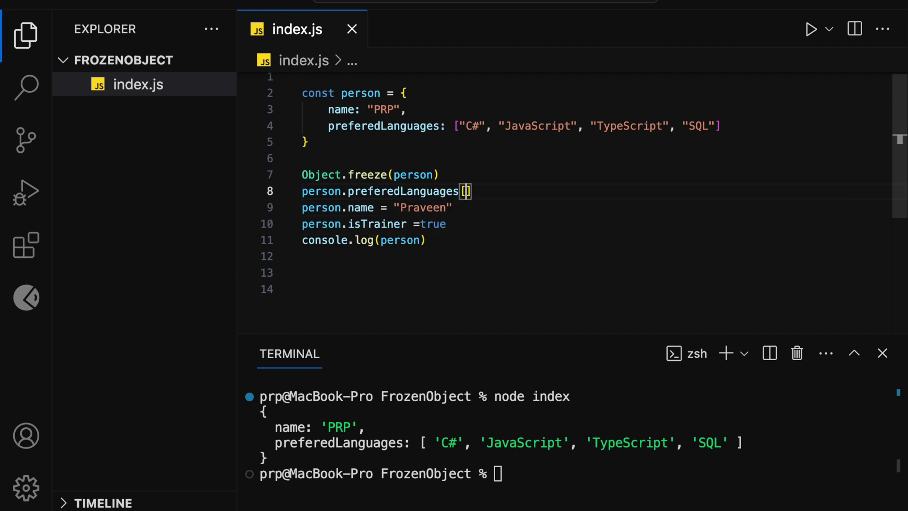
{"action": "type", "text": "[0]=\""}
{"action": "type", "text": "Java"}
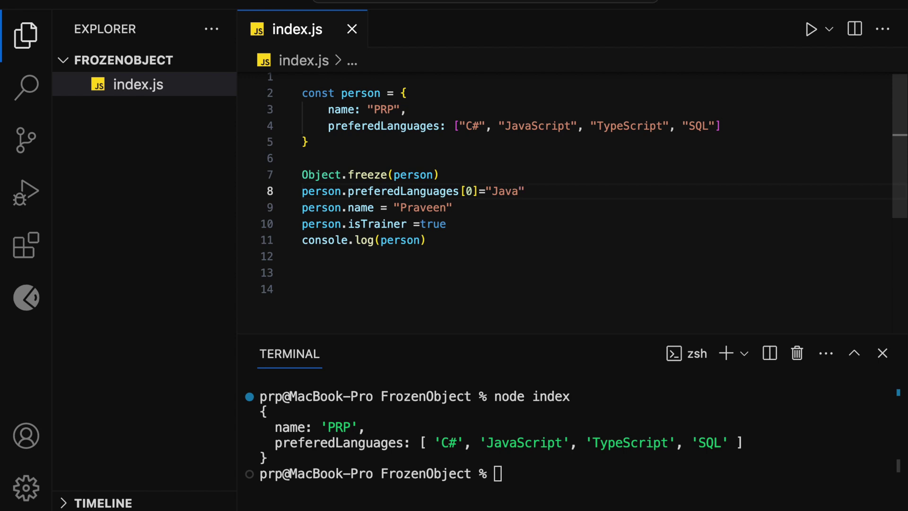
{"action": "left_click", "coordinate": [518, 478]}
Step: Clear the terminal and rerun `node index`, showing 'Java' as the first language
{"action": "key", "text": "Up"}
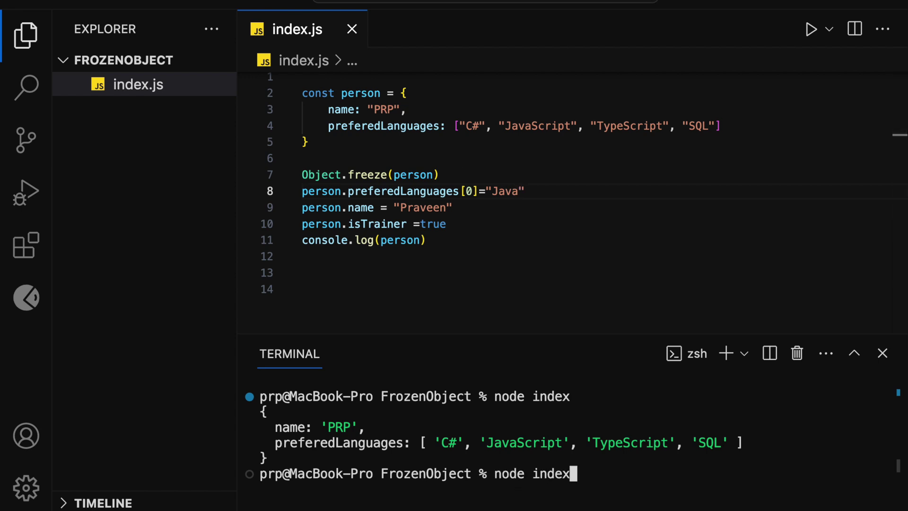
{"action": "key", "text": "Up"}
{"action": "key", "text": "Return"}
{"action": "key", "text": "Up"}
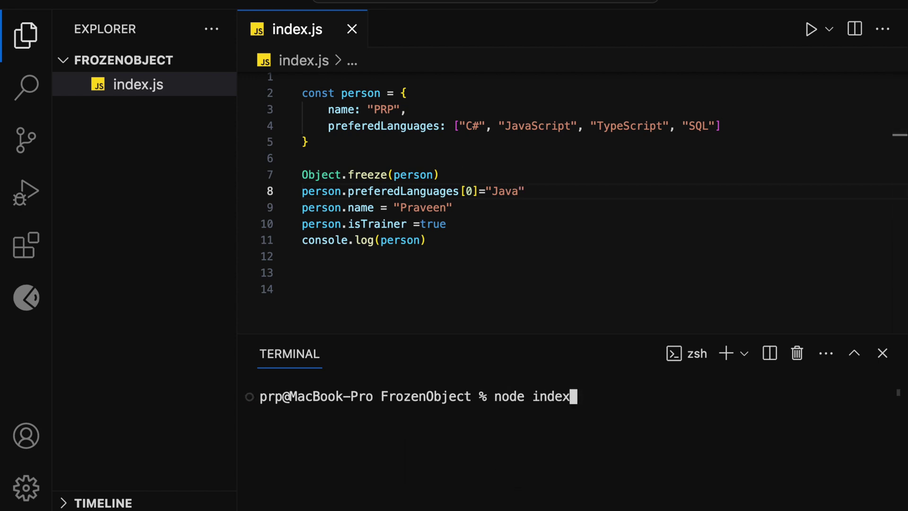
{"action": "key", "text": "Return"}
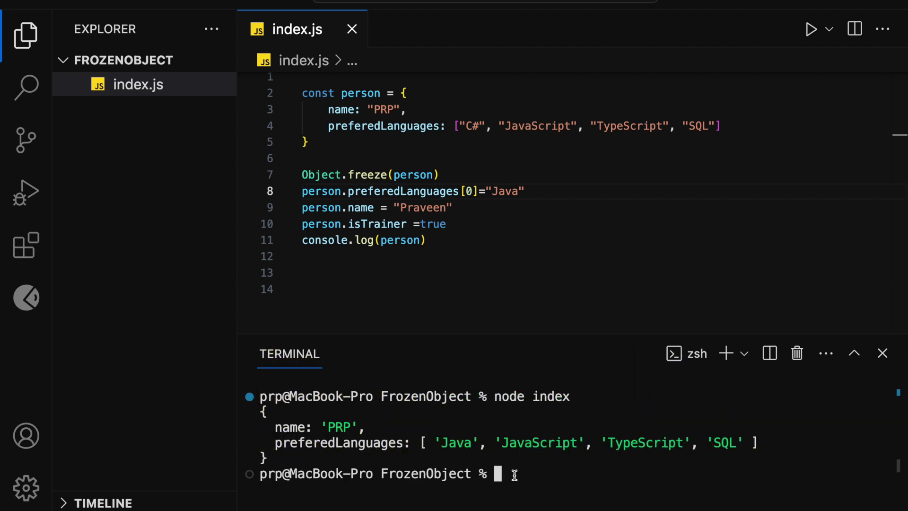
{"action": "left_click", "coordinate": [455, 174]}
Step: Insert Object.freeze(person.preferedLanguages) on line 8
{"action": "key", "text": "Return"}
{"action": "type", "text": "Object"}
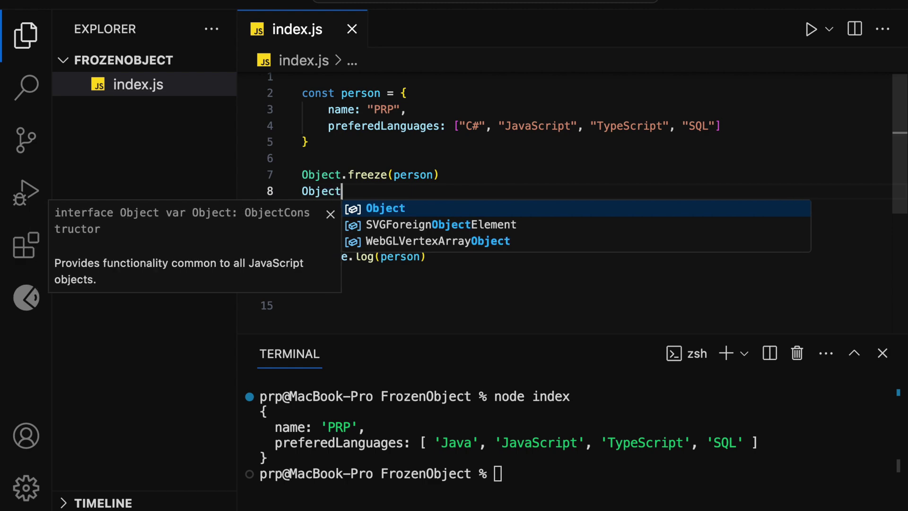
{"action": "type", "text": ".fre"}
{"action": "key", "text": "Tab"}
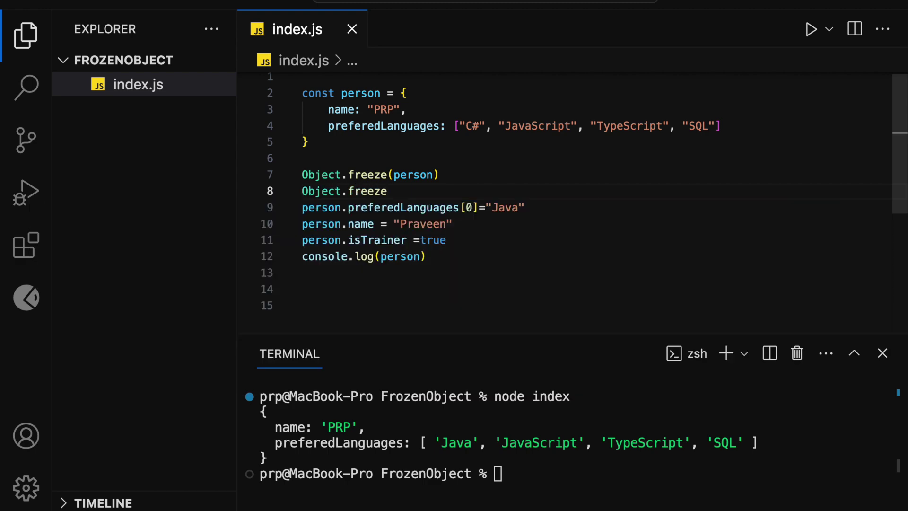
{"action": "type", "text": "(person"}
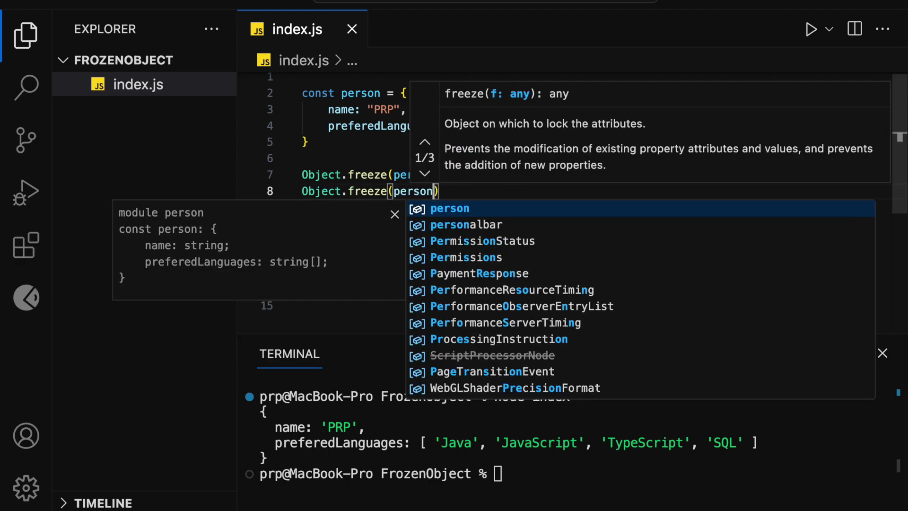
{"action": "type", "text": ".pre"}
{"action": "key", "text": "Tab"}
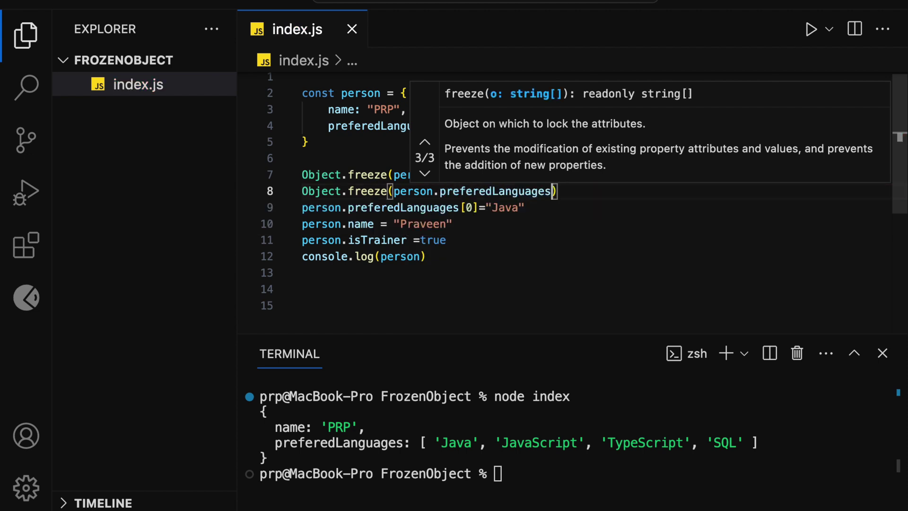
{"action": "left_click", "coordinate": [540, 474]}
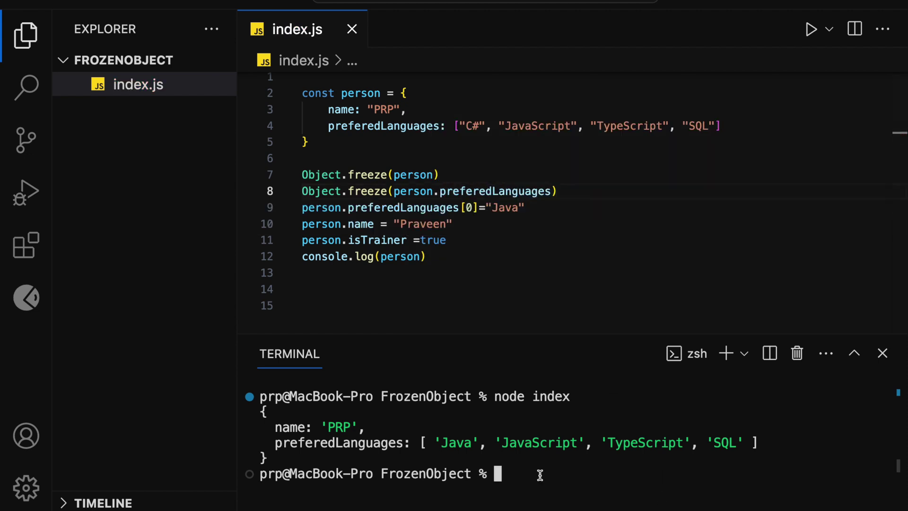
Step: Clear the terminal and rerun `node index`, keeping 'C#' as the first language
{"action": "key", "text": "Up"}
{"action": "key", "text": "Up"}
{"action": "key", "text": "Return"}
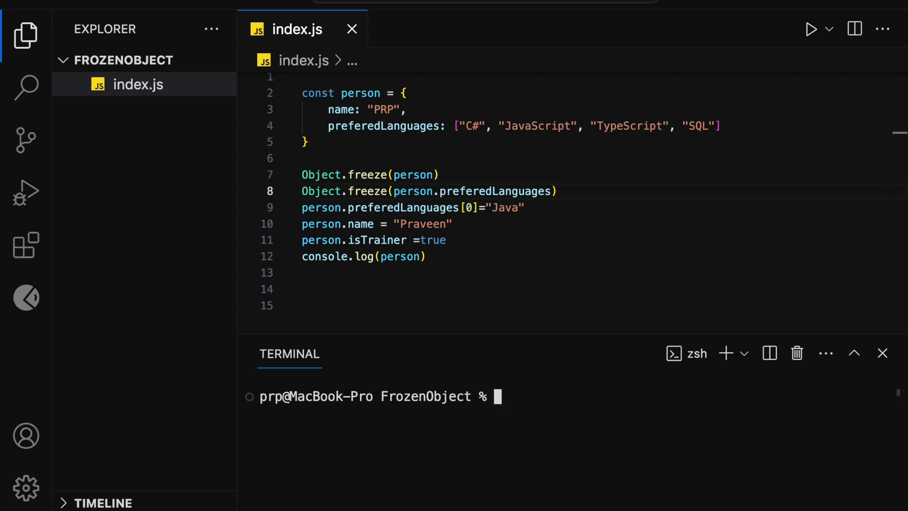
{"action": "key", "text": "Up"}
{"action": "key", "text": "Up"}
{"action": "key", "text": "Return"}
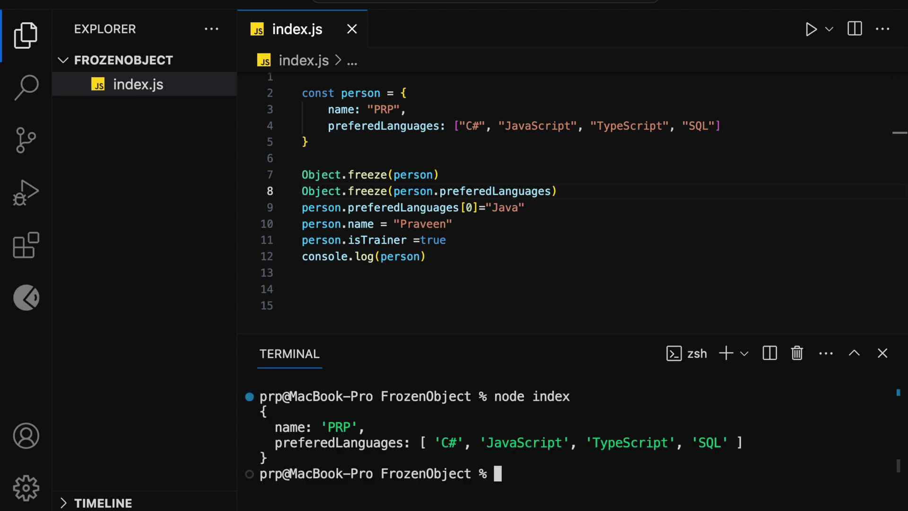